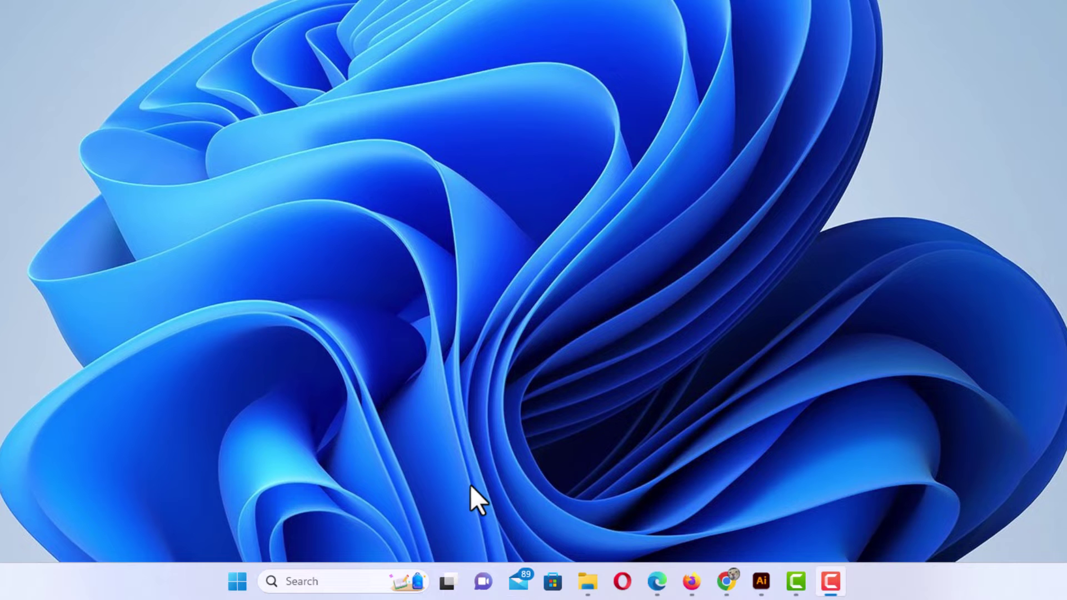
Launch Visual Studio Code from the Start menu's Recent list
click(315, 579)
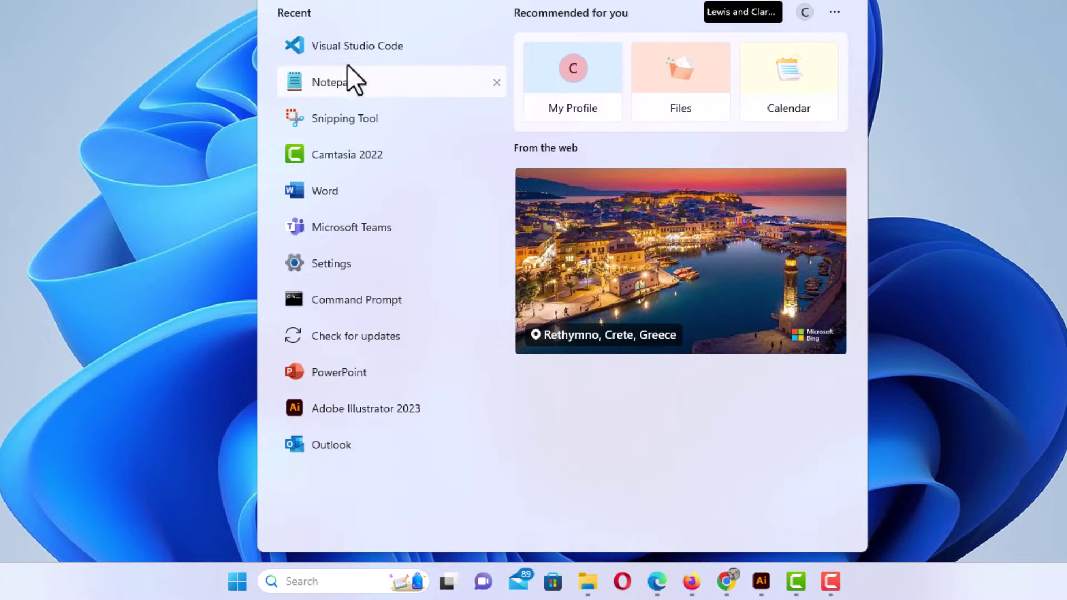
click(346, 57)
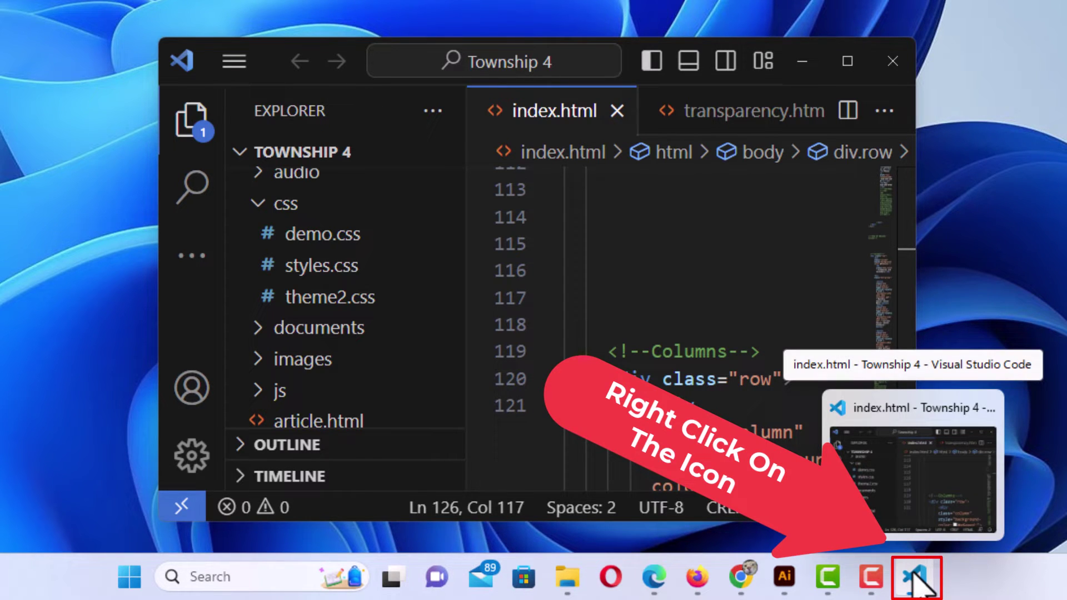
right_click(918, 584)
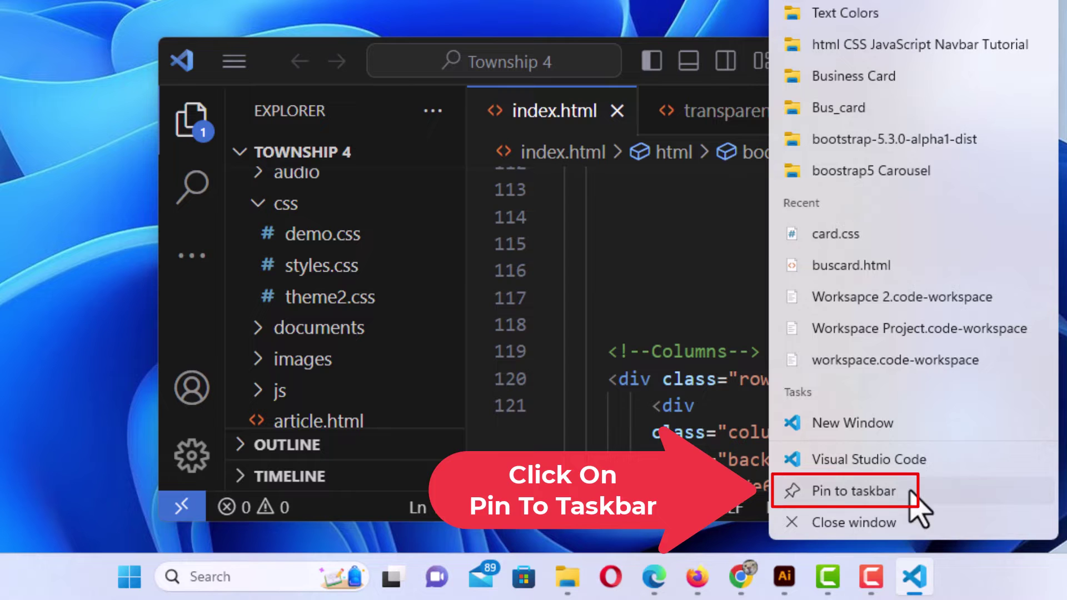
click(913, 502)
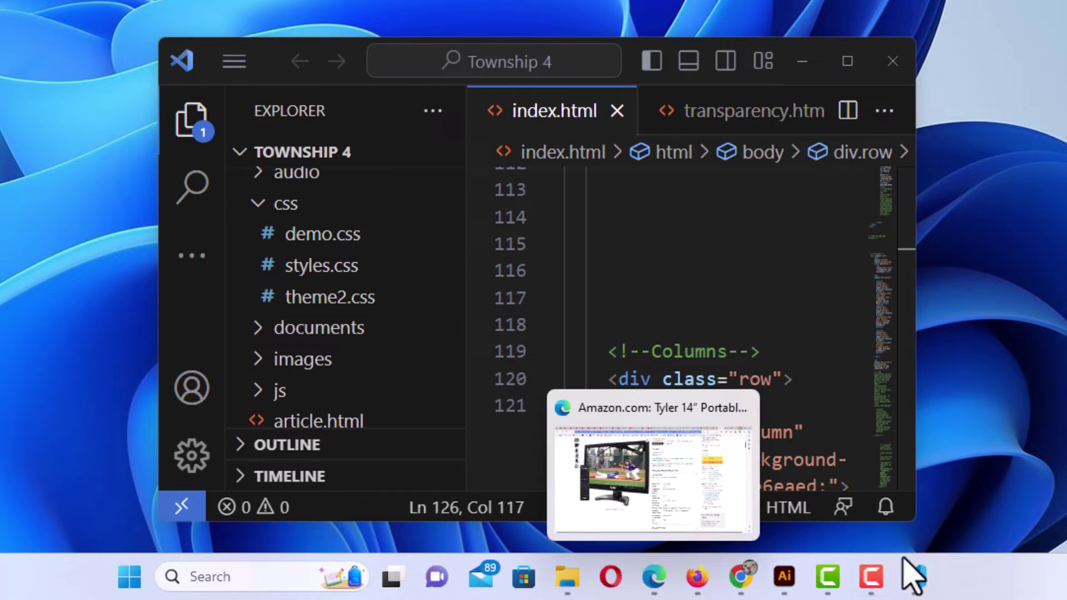
mouse_move(914, 576)
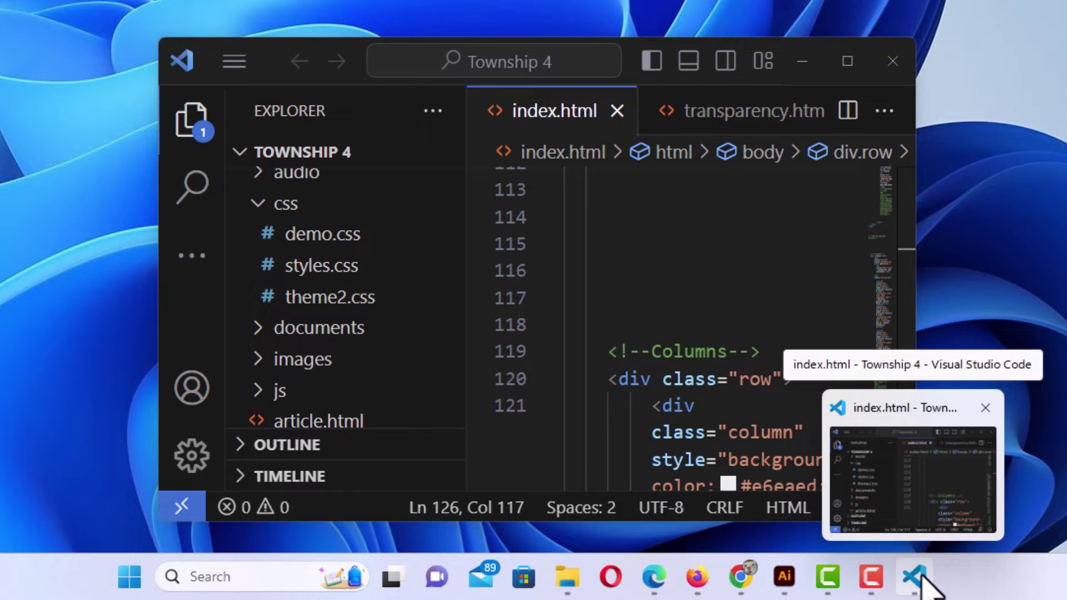
right_click(923, 573)
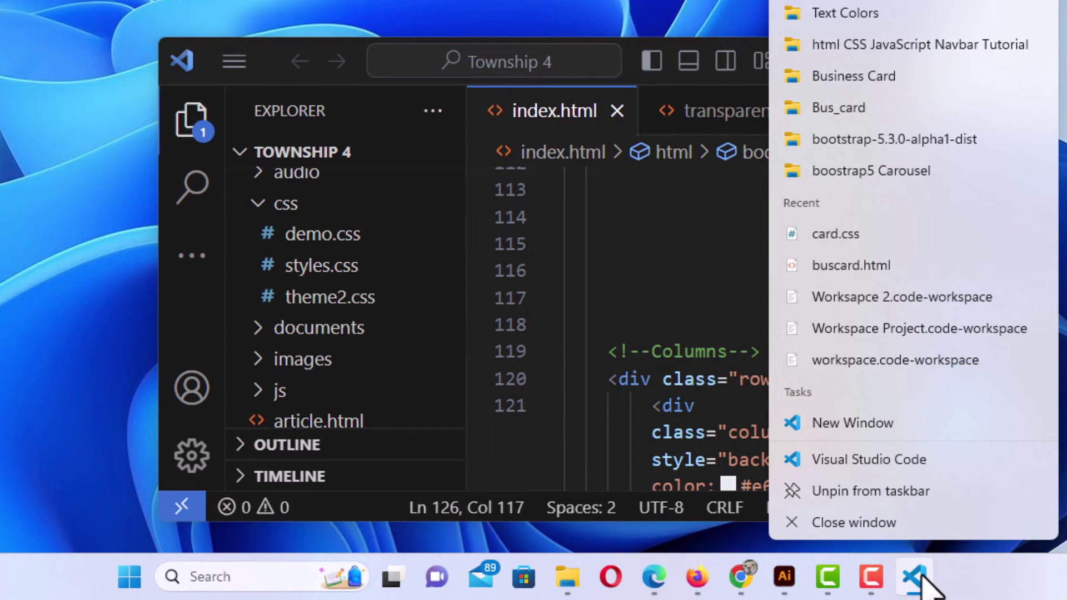
click(943, 491)
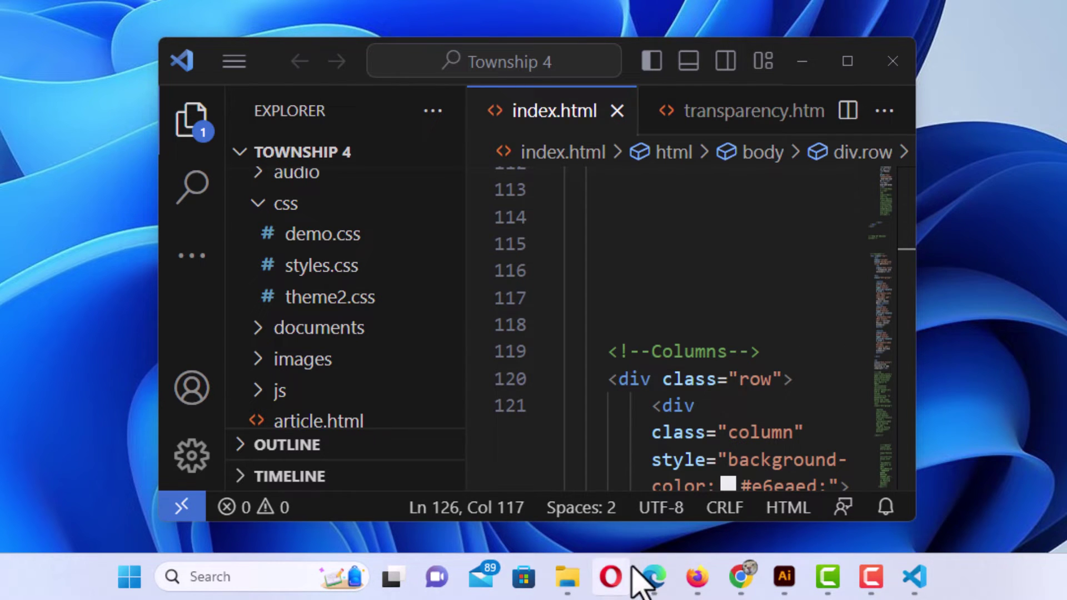
mouse_move(914, 577)
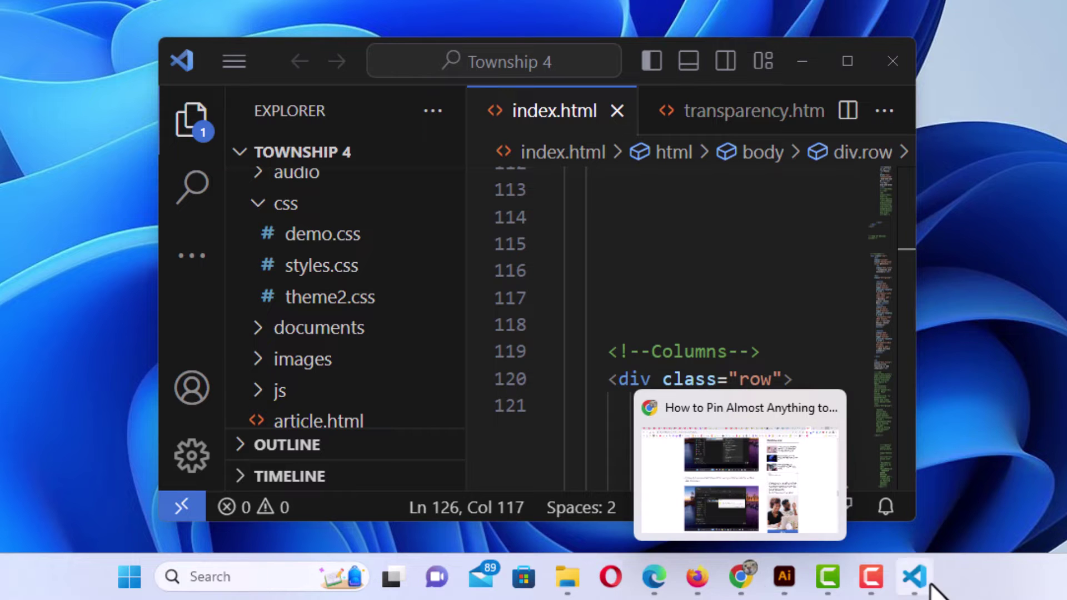
Re-pin VS Code, drag its taskbar icon beside Teams, then unpin it
right_click(925, 577)
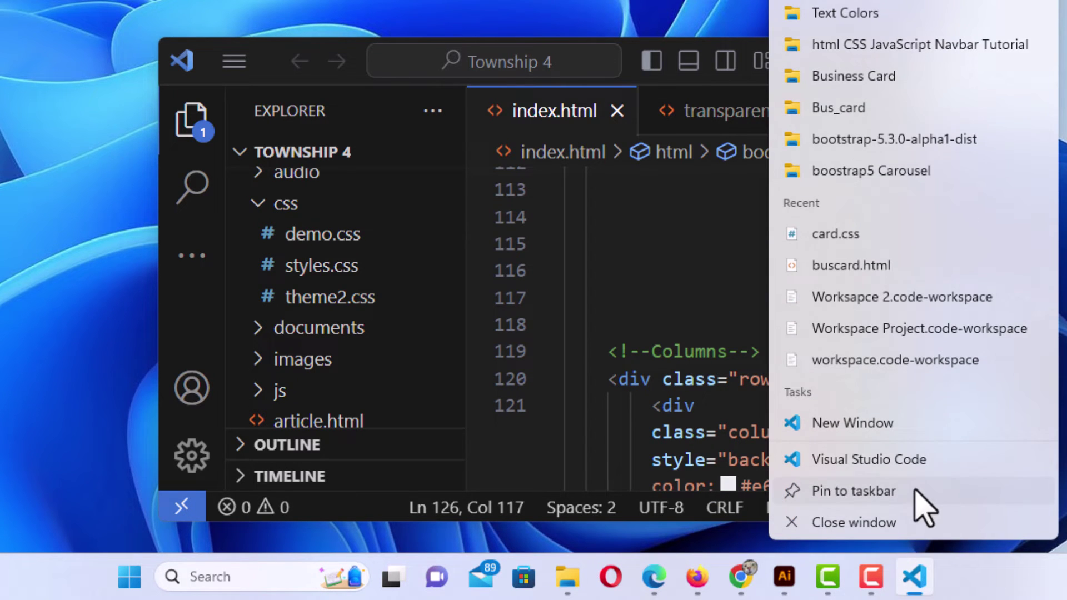
scroll(962, 504, up, 1)
key(Escape)
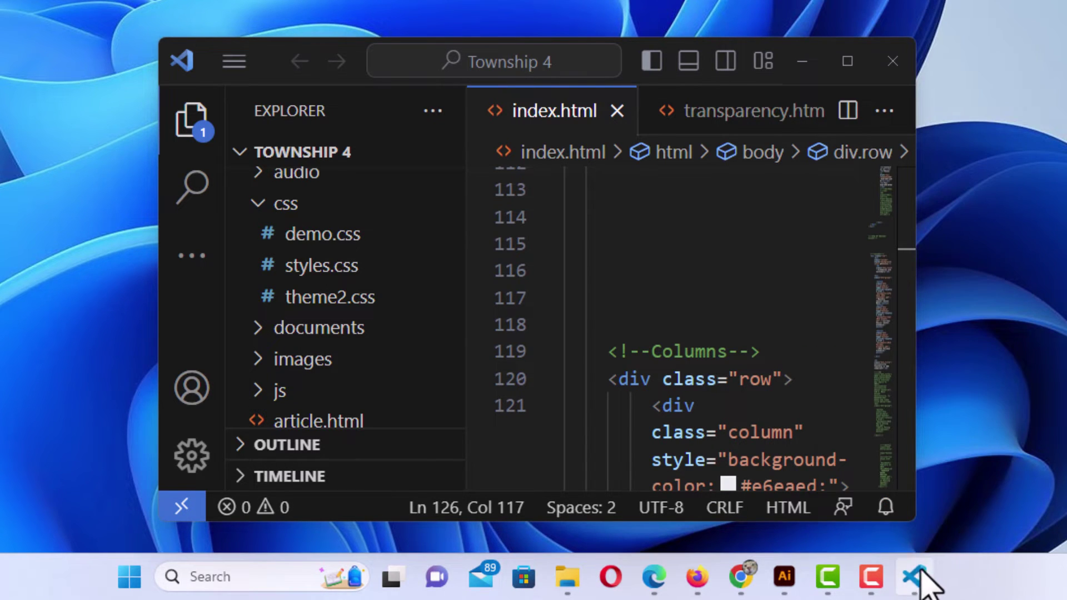
mouse_move(871, 577)
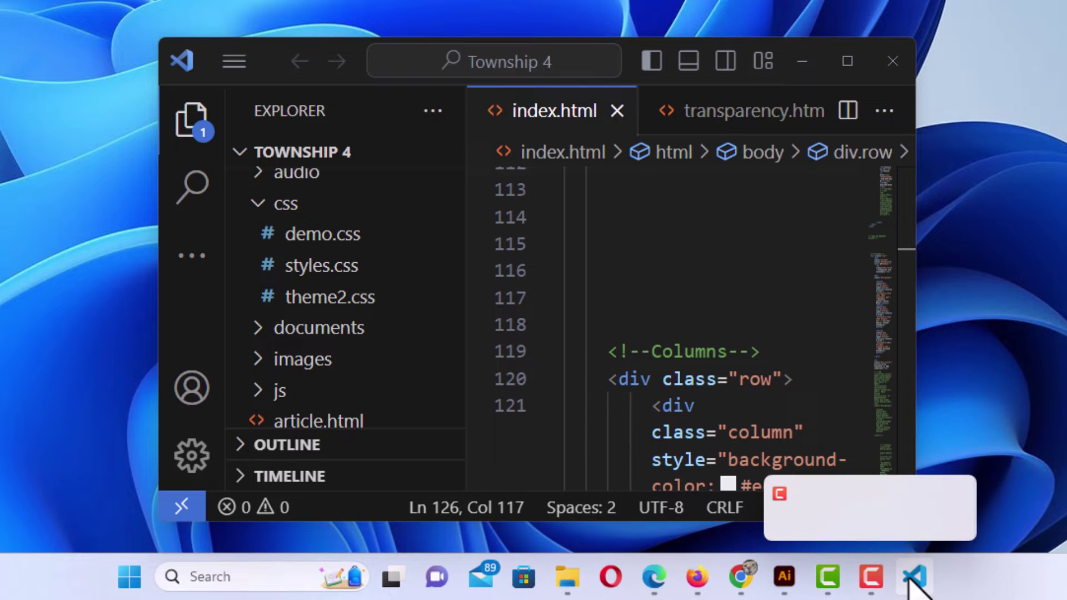
drag(917, 584, 482, 586)
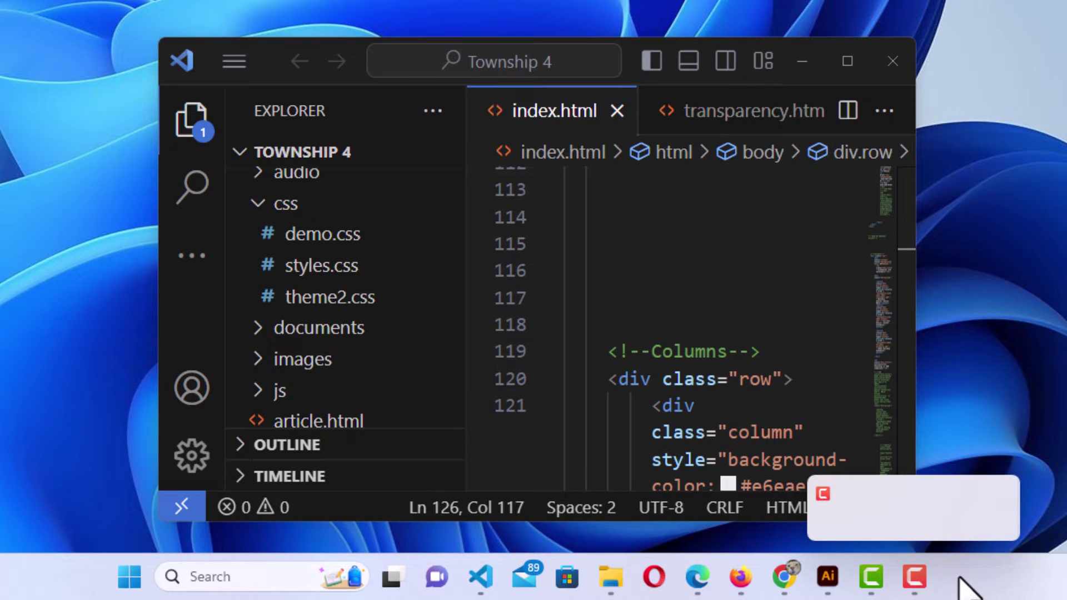
mouse_move(480, 576)
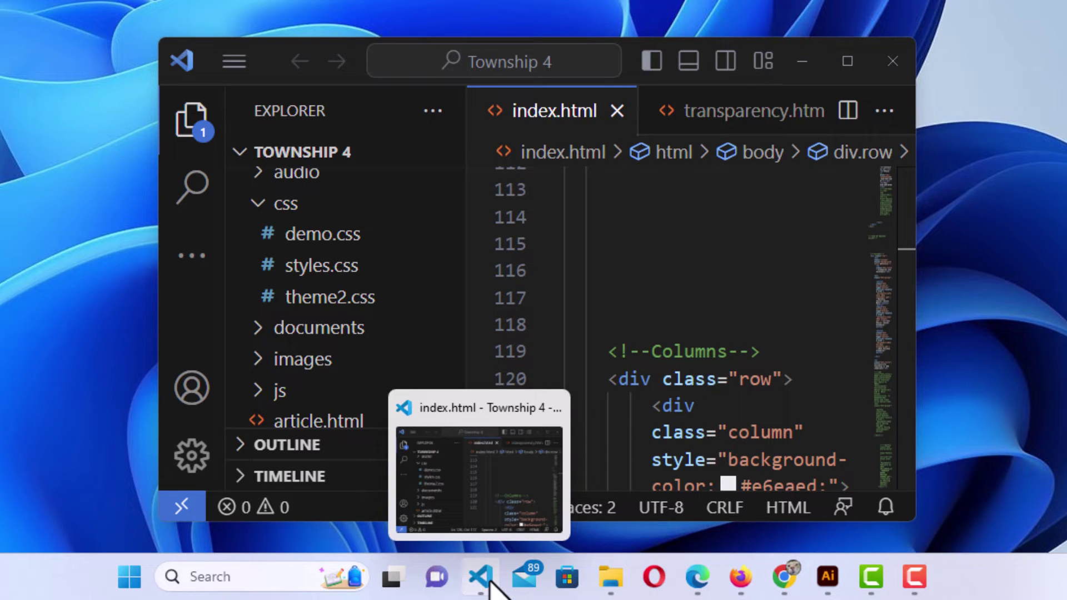
right_click(483, 583)
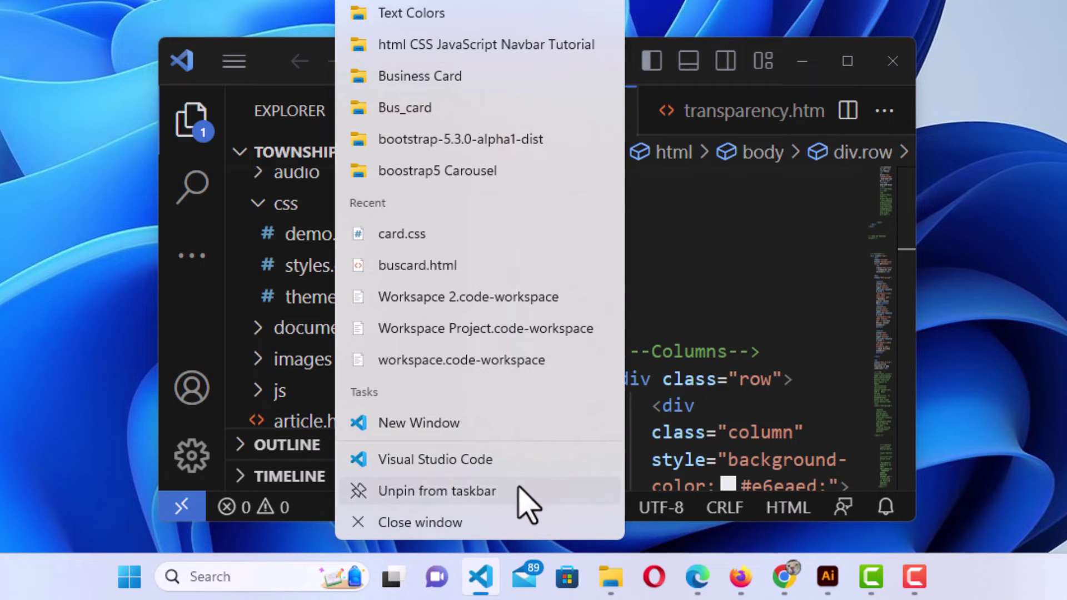
click(991, 413)
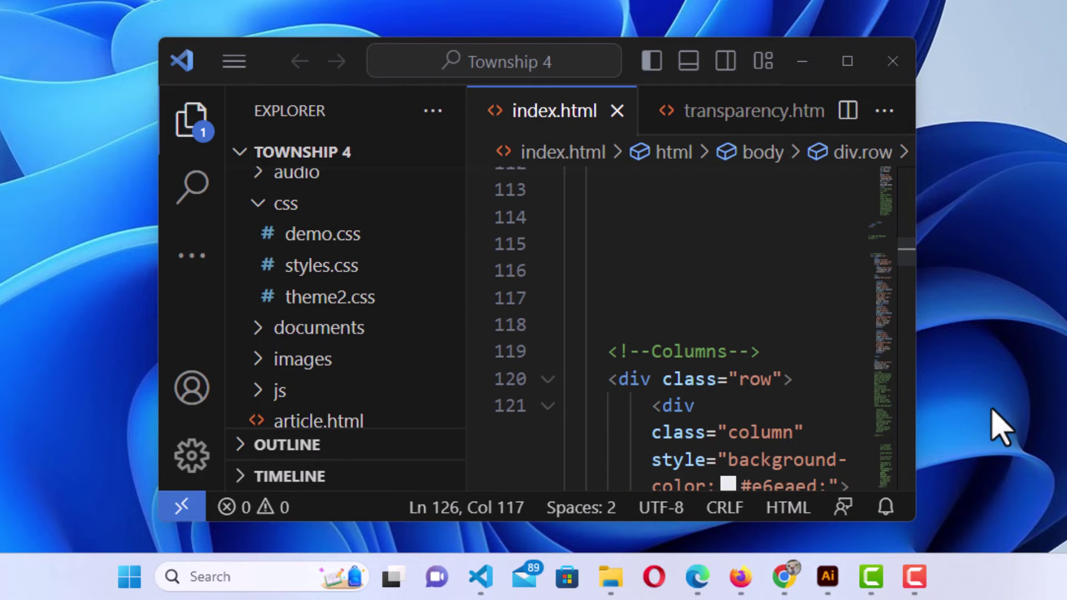
Close VS Code, open File Explorer, and pin the Photos app to the taskbar
click(904, 82)
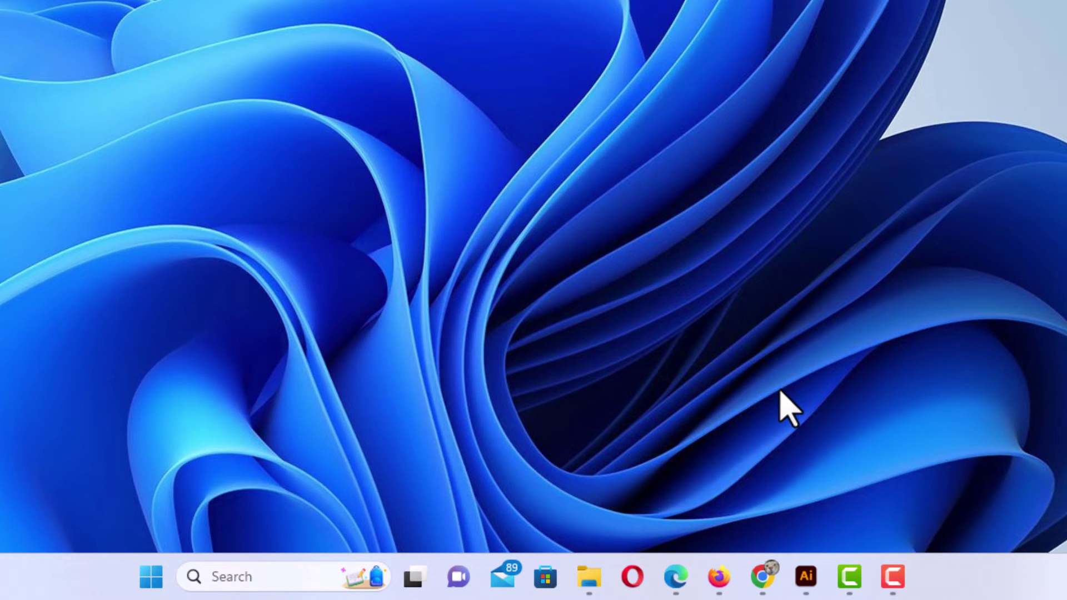
click(589, 575)
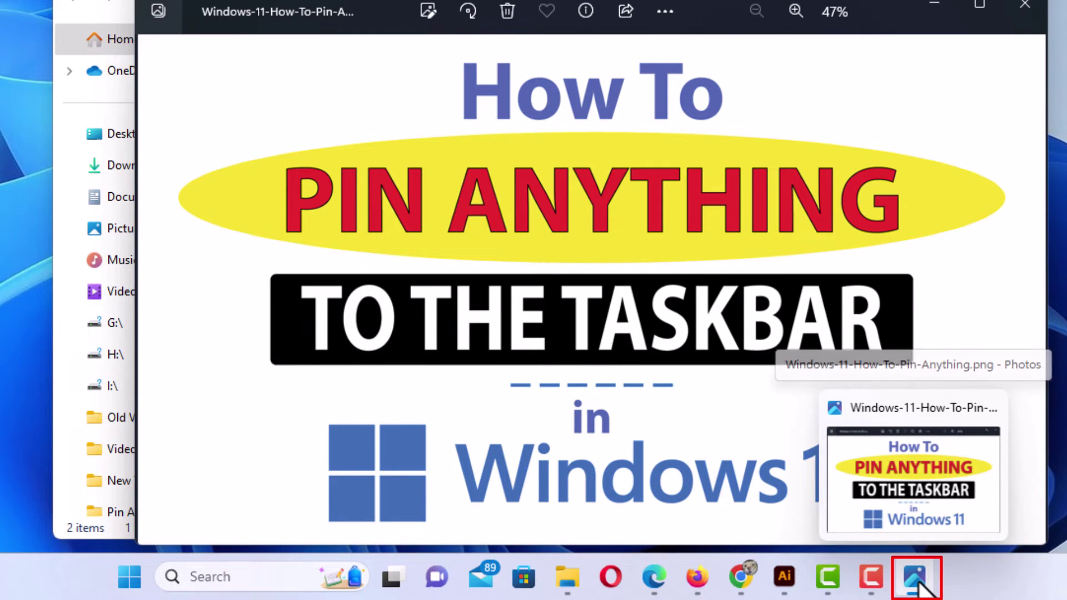
mouse_move(916, 577)
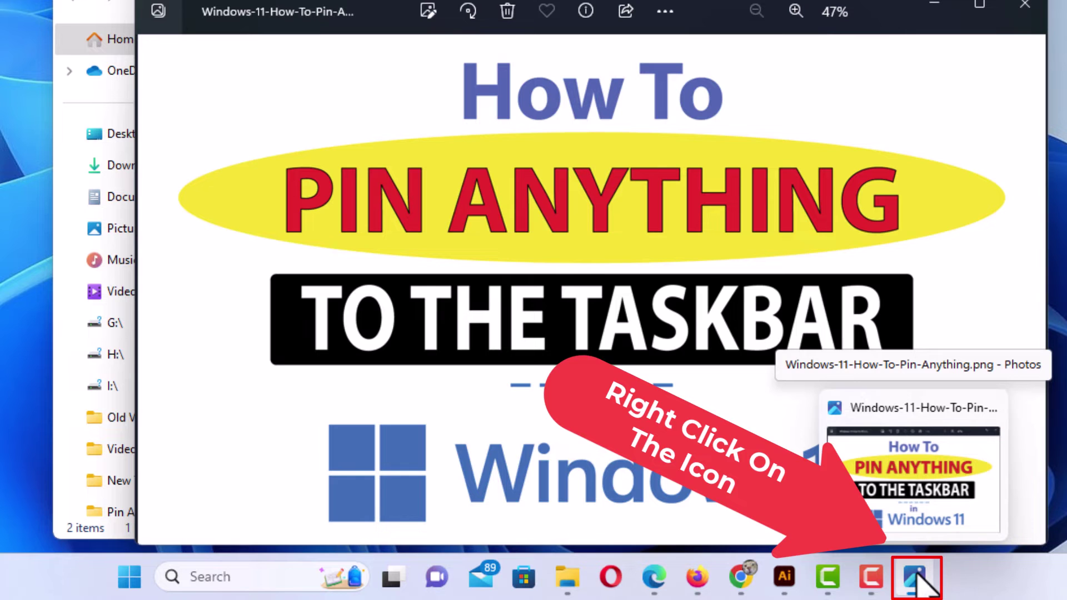
right_click(924, 584)
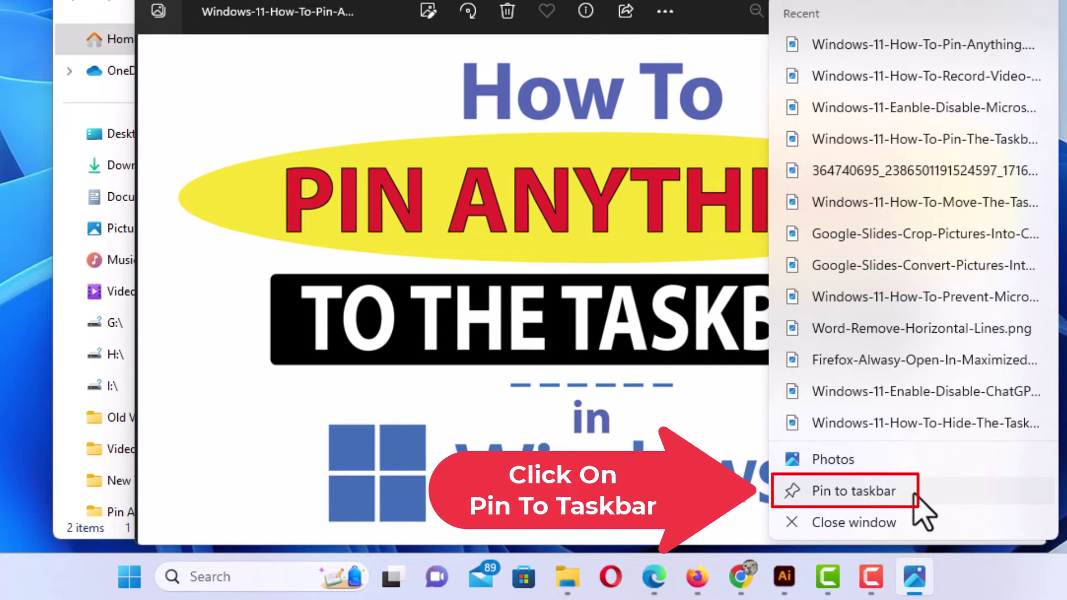
click(914, 492)
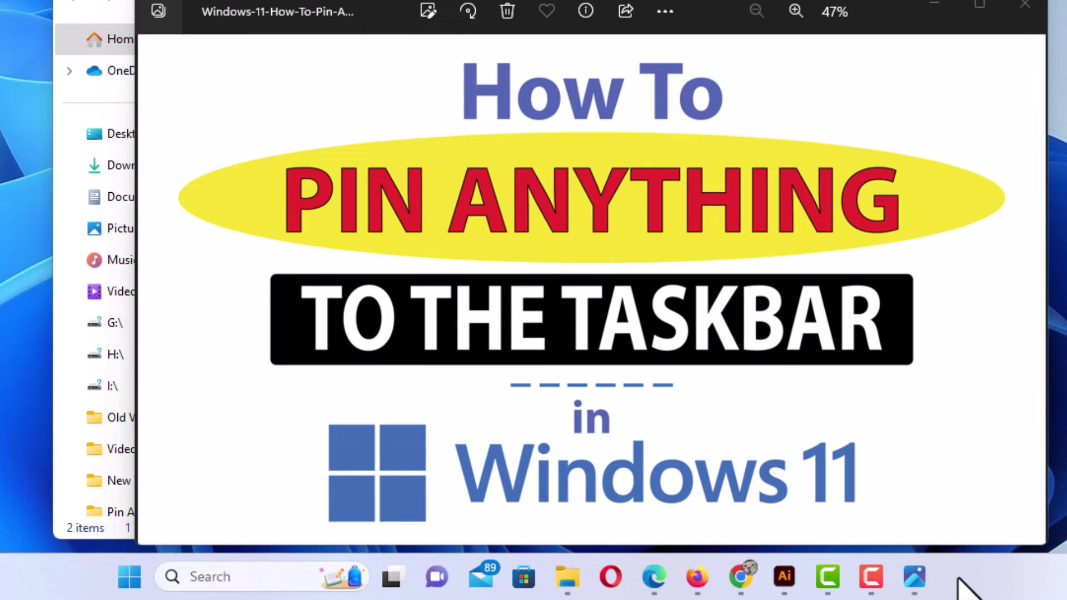
Unpin Photos from the taskbar and close the Photos image window
right_click(924, 580)
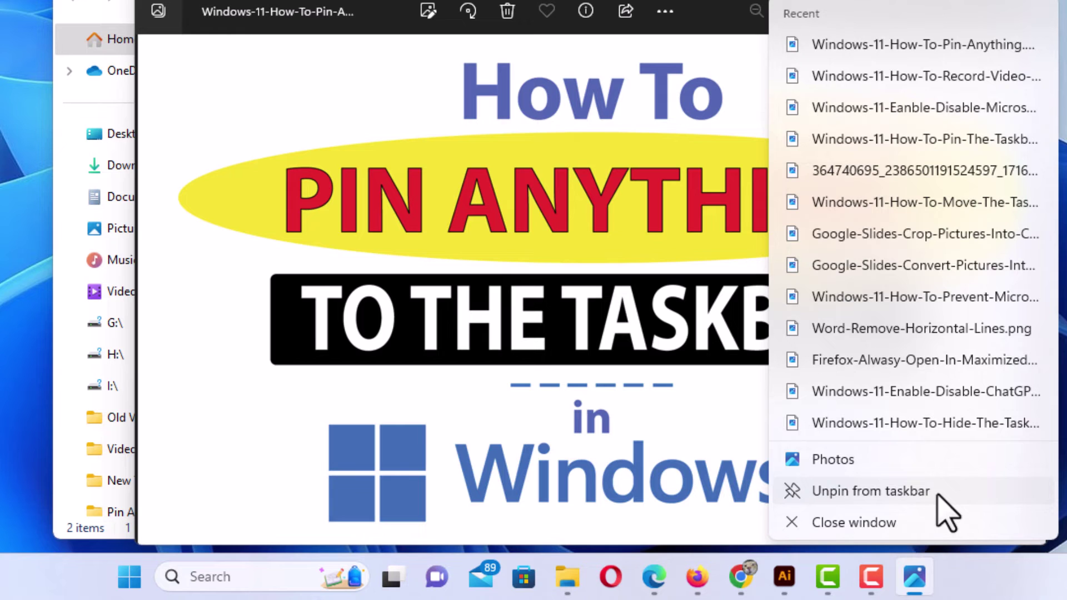
click(937, 494)
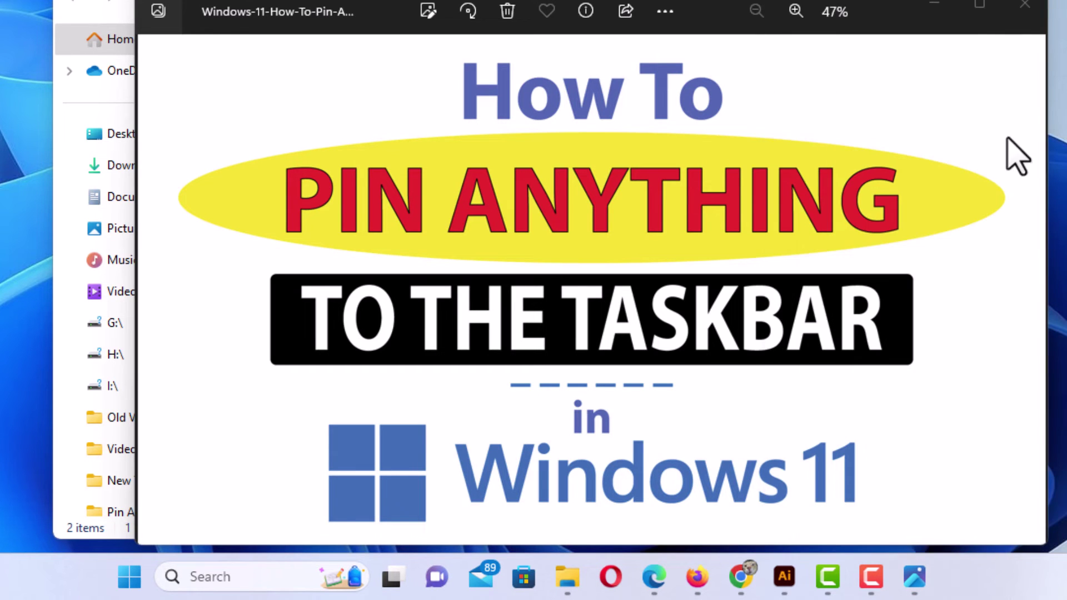
click(1024, 15)
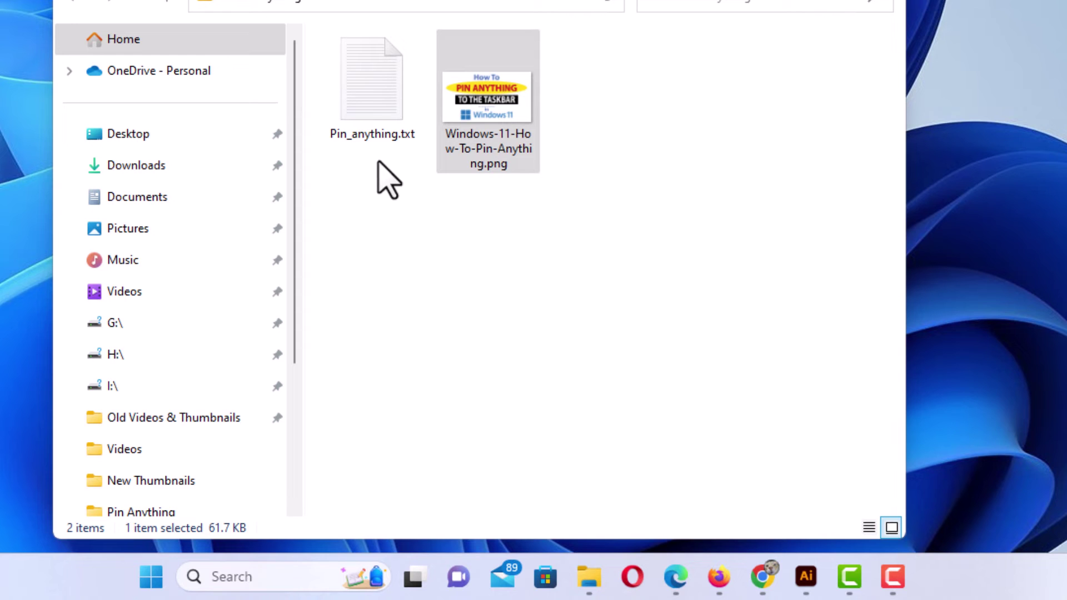
Open Pin_anything.txt in Notepad and move the Notepad window higher on screen
double_click(381, 129)
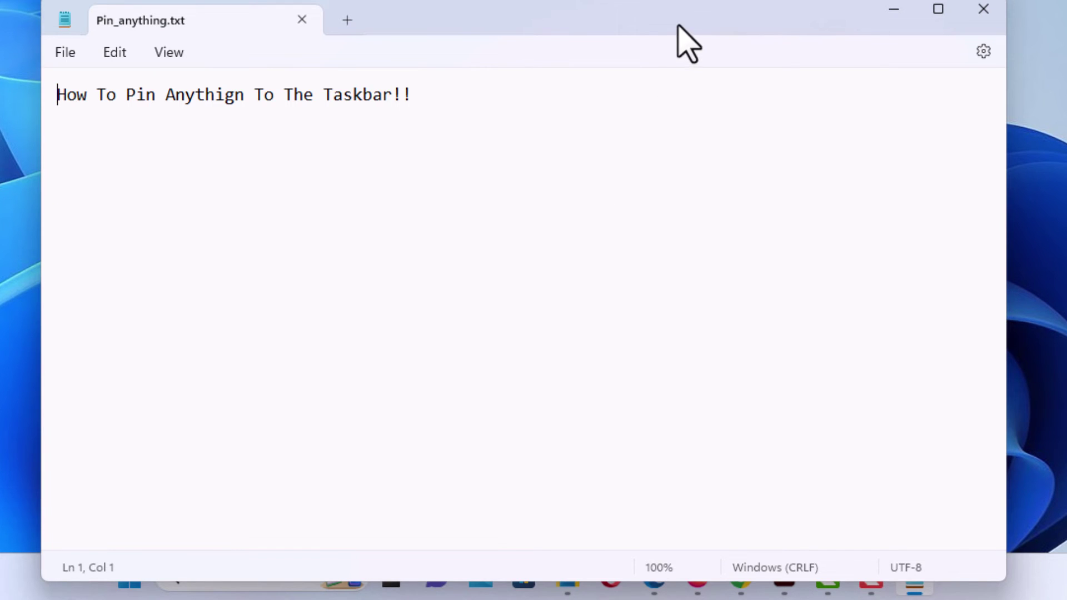
drag(679, 25, 689, 2)
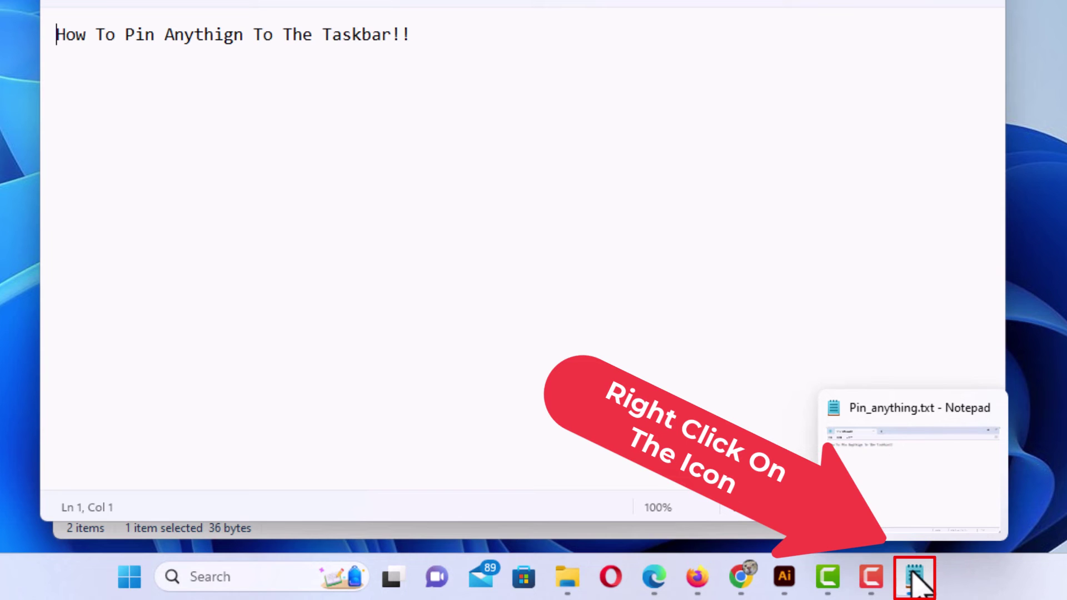
right_click(914, 579)
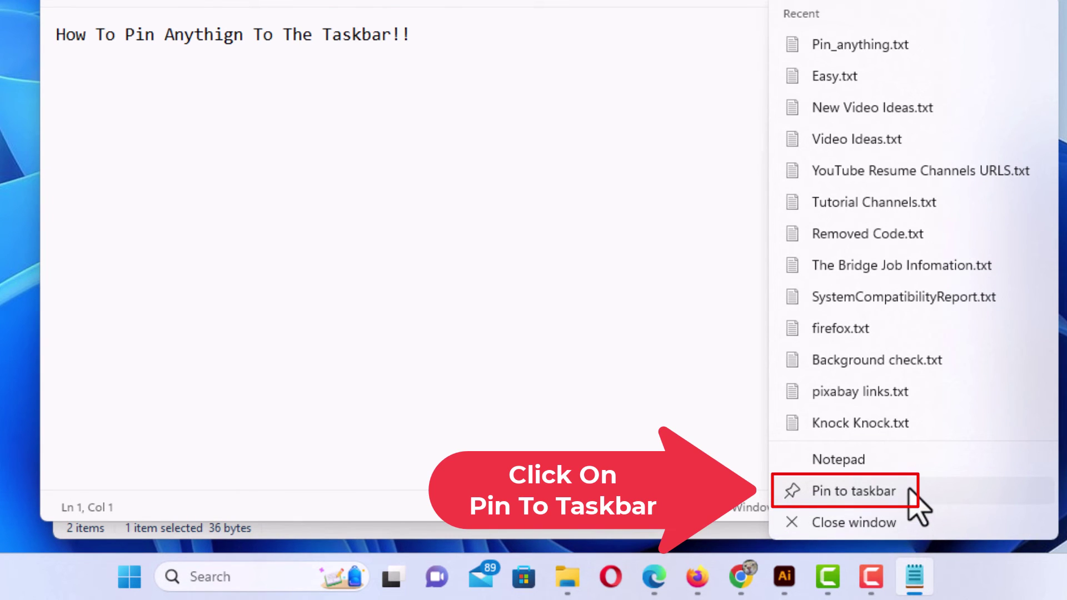
click(909, 490)
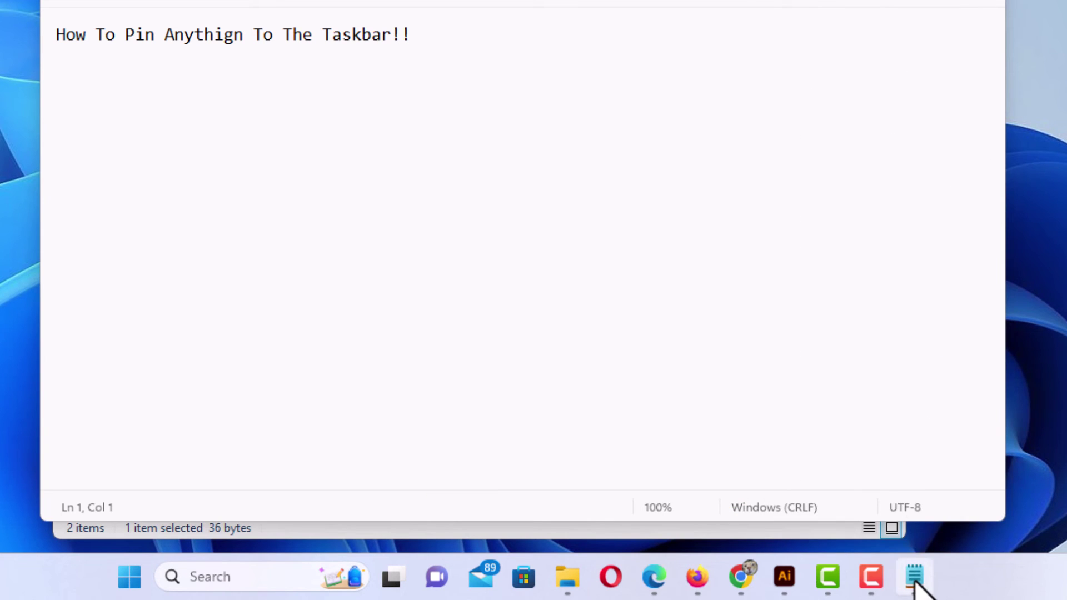
drag(900, 582, 646, 584)
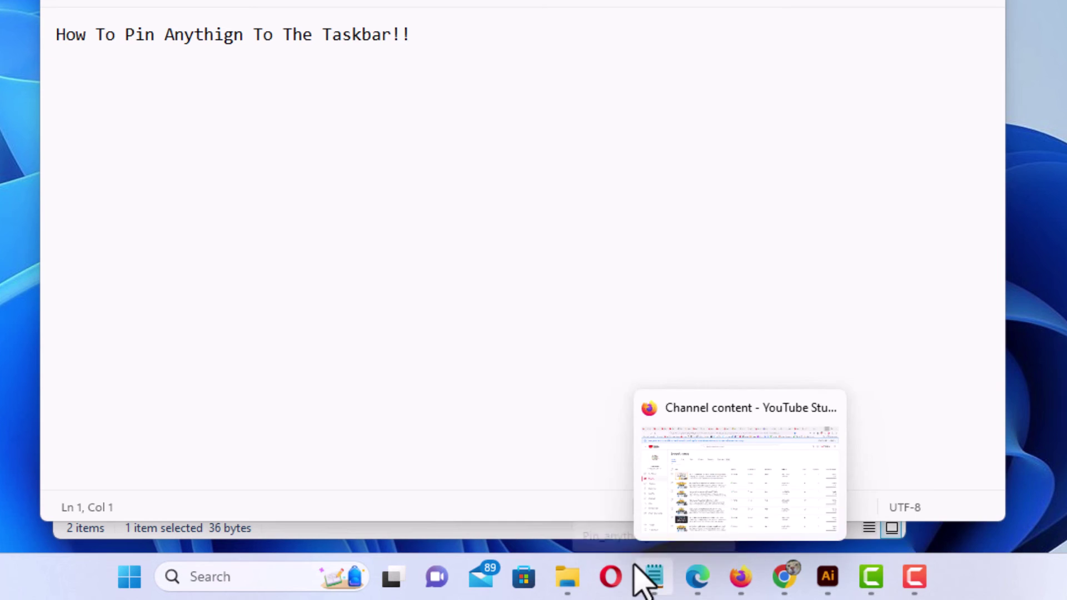
drag(646, 584, 914, 586)
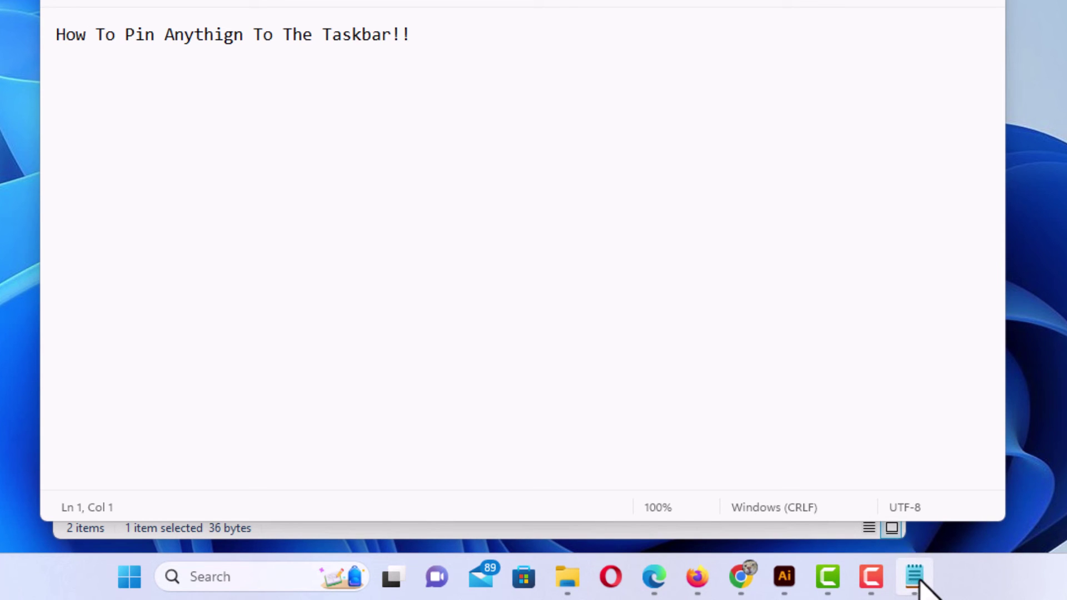
right_click(917, 578)
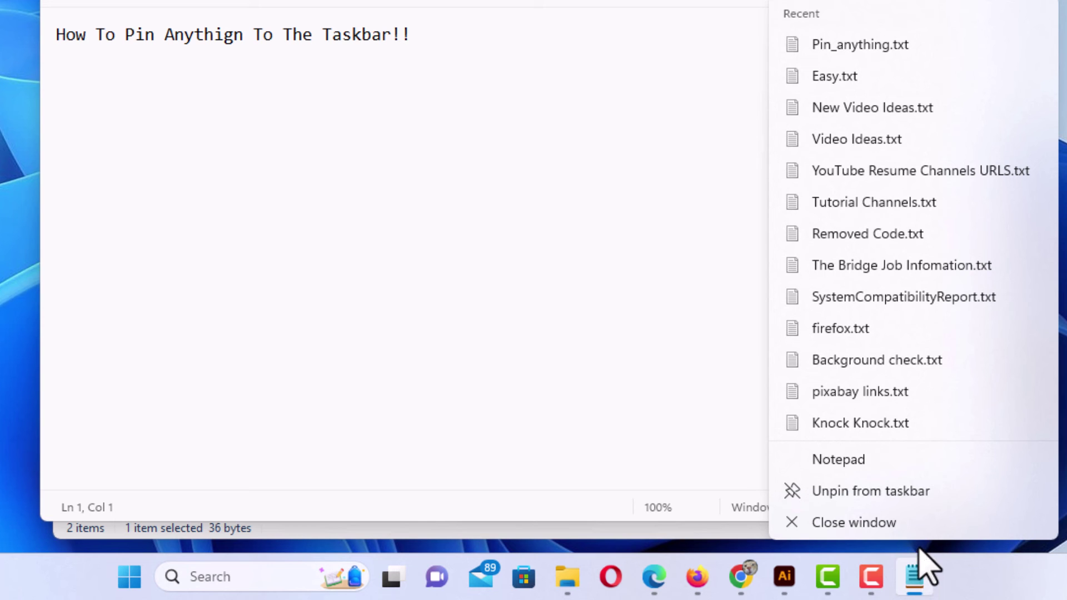
click(940, 491)
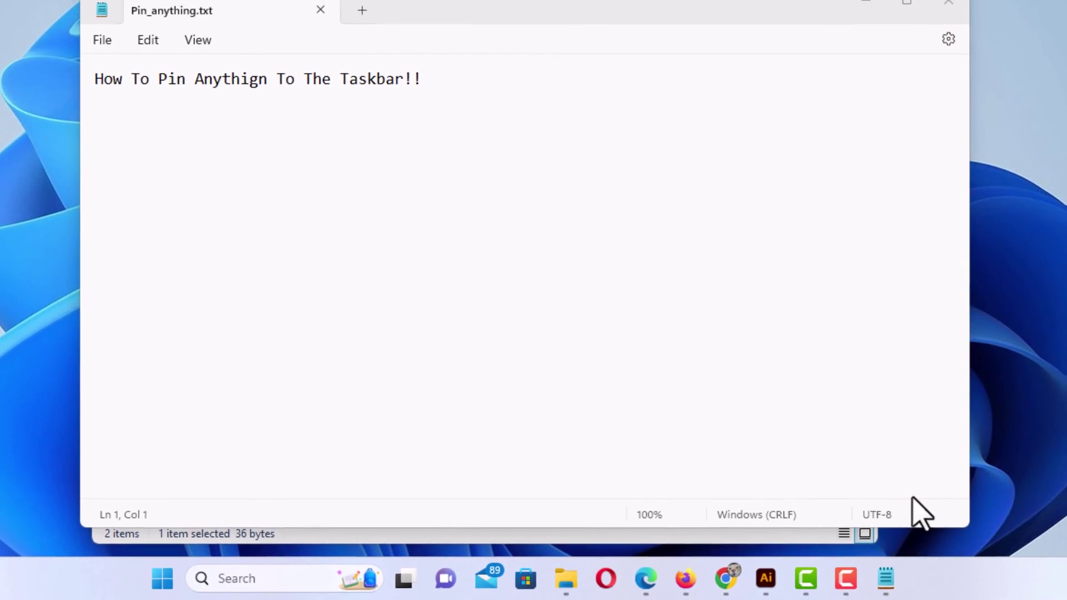